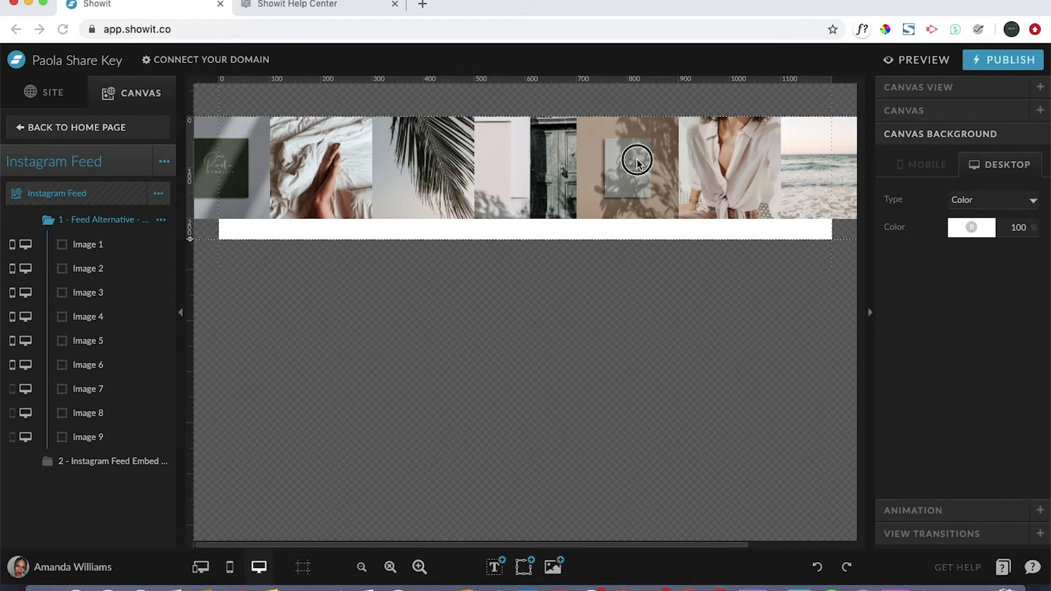
# Step: Step through the photos in the strip, ending on the beach image, Image 8
pyautogui.click(477, 162)
pyautogui.click(452, 163)
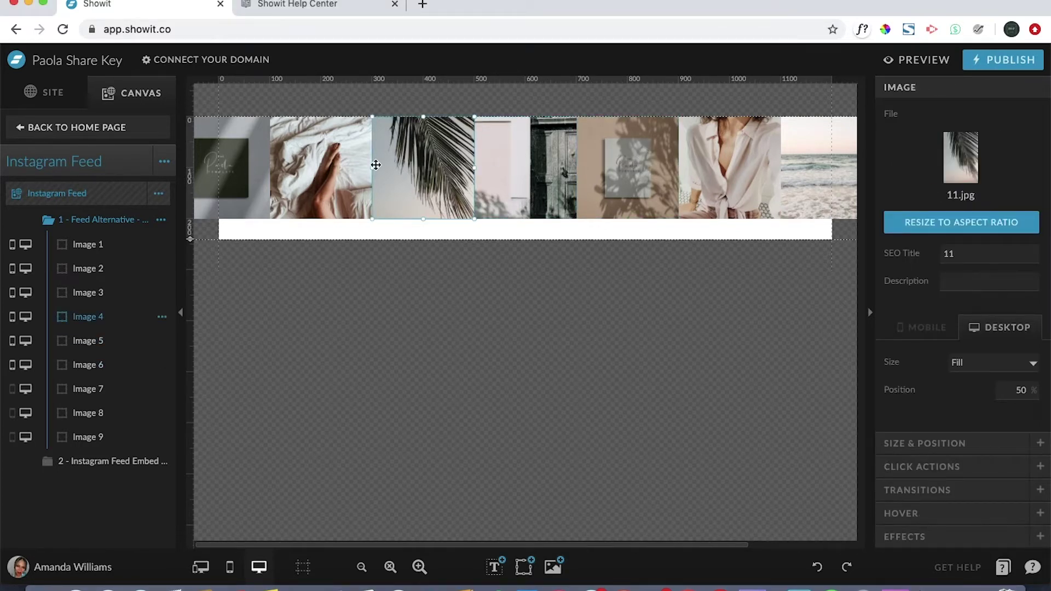
pyautogui.click(356, 165)
pyautogui.click(264, 167)
pyautogui.click(332, 166)
pyautogui.click(423, 172)
pyautogui.click(529, 174)
pyautogui.click(598, 171)
pyautogui.click(712, 172)
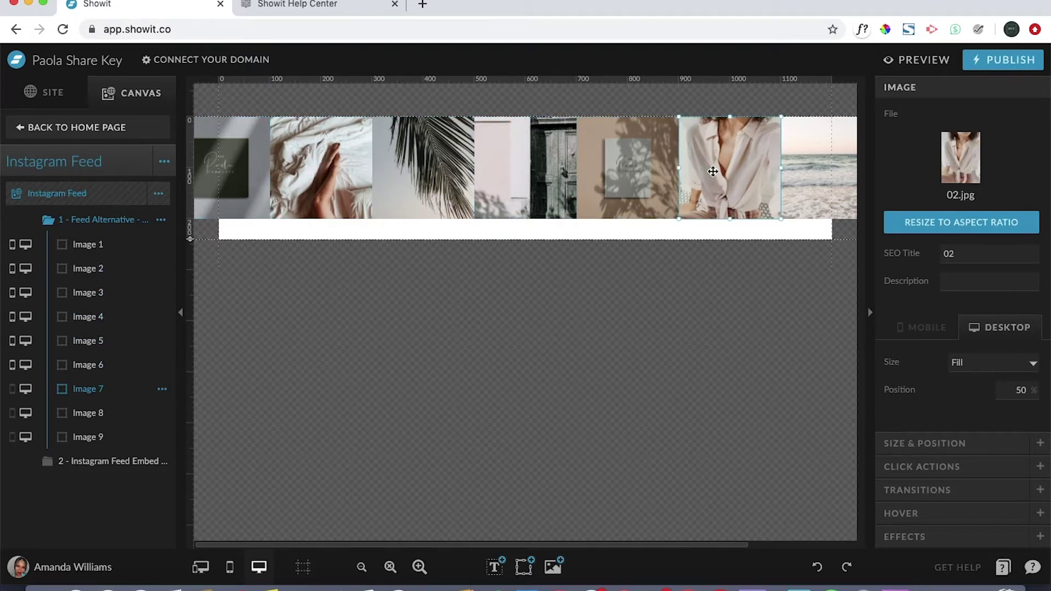
pyautogui.click(789, 167)
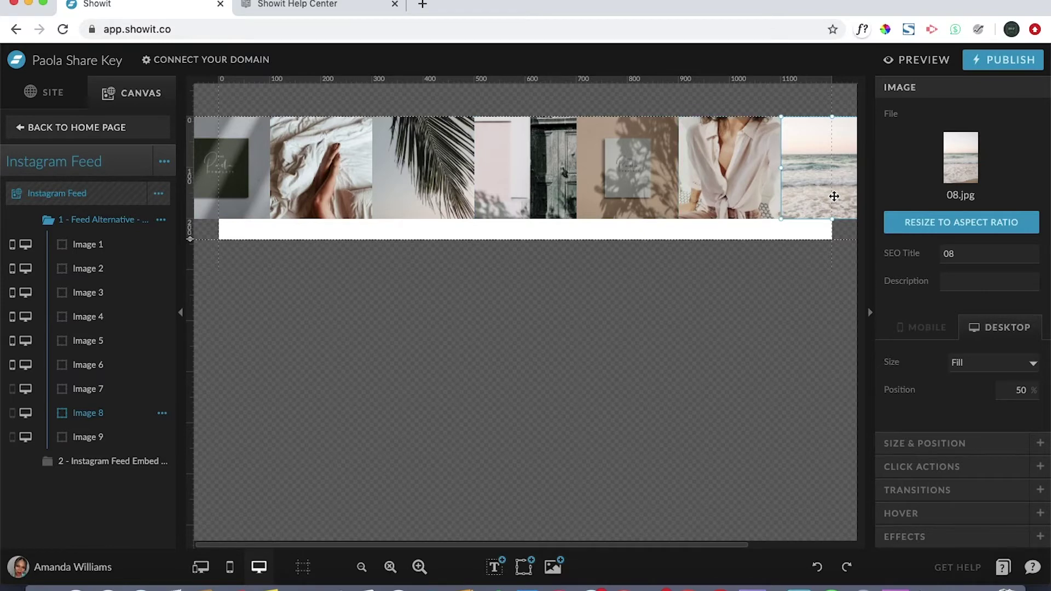
# Step: Open the image library for the beach photo, close it unchanged, and reselect Image 8
pyautogui.doubleClick(818, 188)
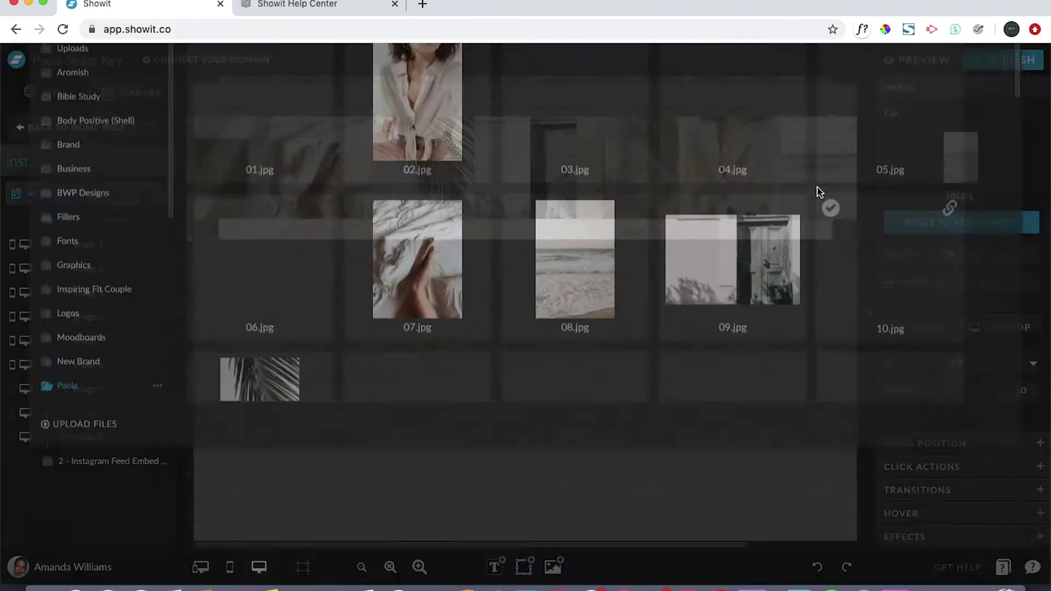
pyautogui.click(1006, 88)
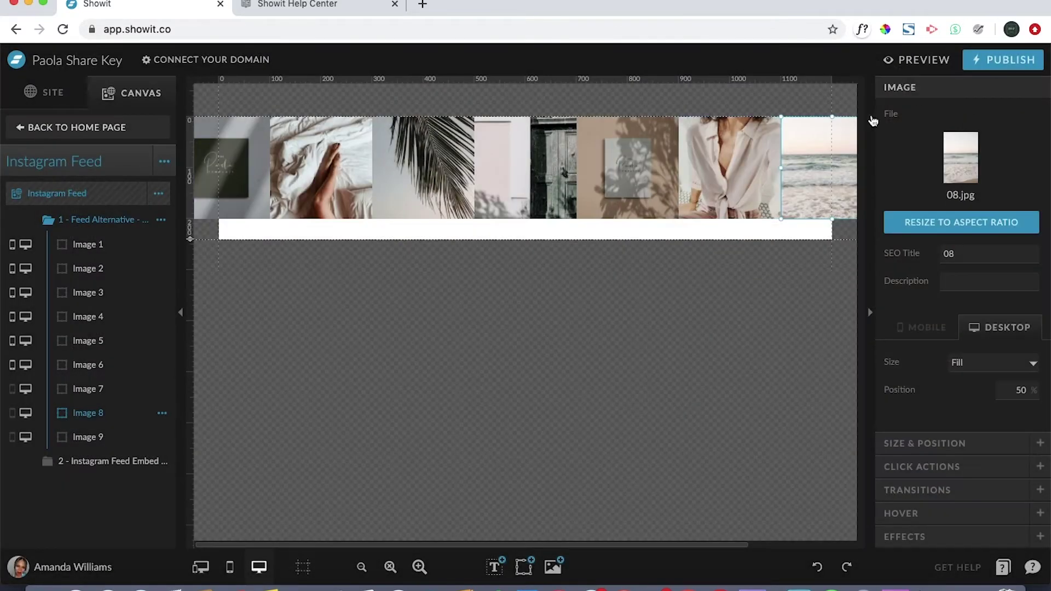
pyautogui.doubleClick(713, 151)
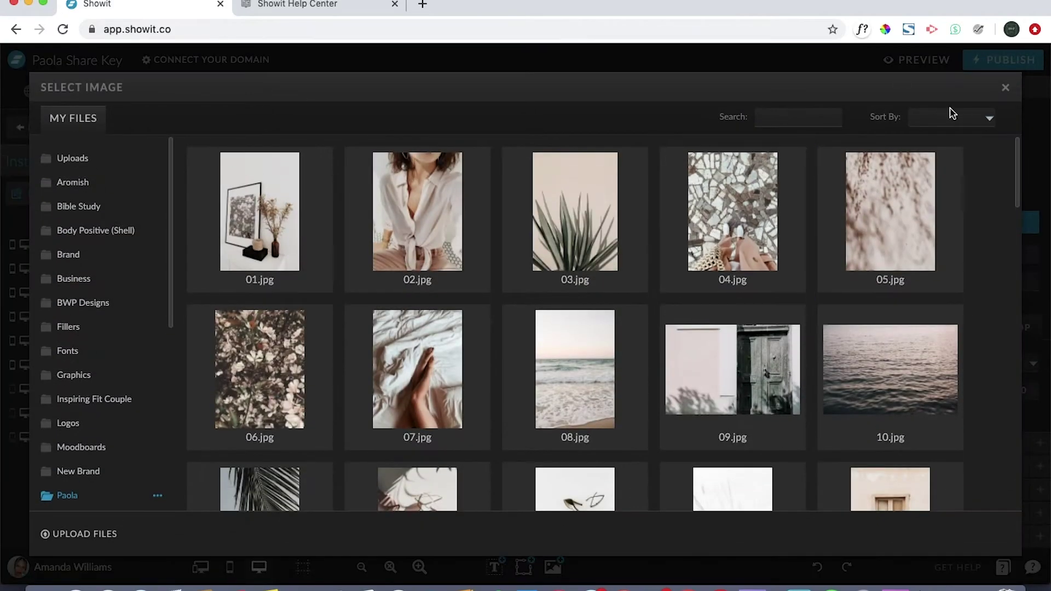
pyautogui.click(1005, 94)
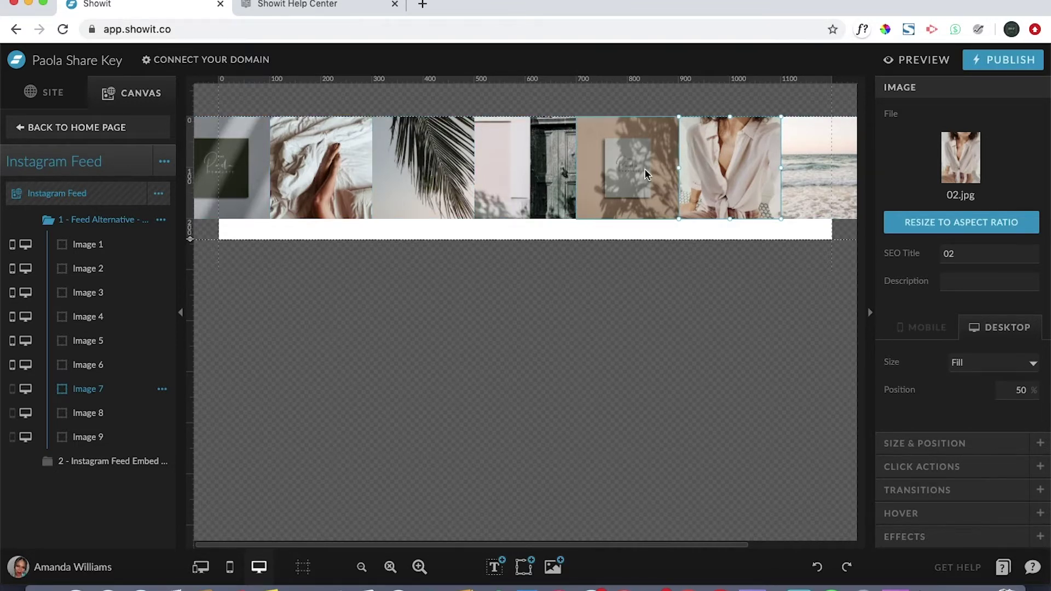
pyautogui.click(807, 207)
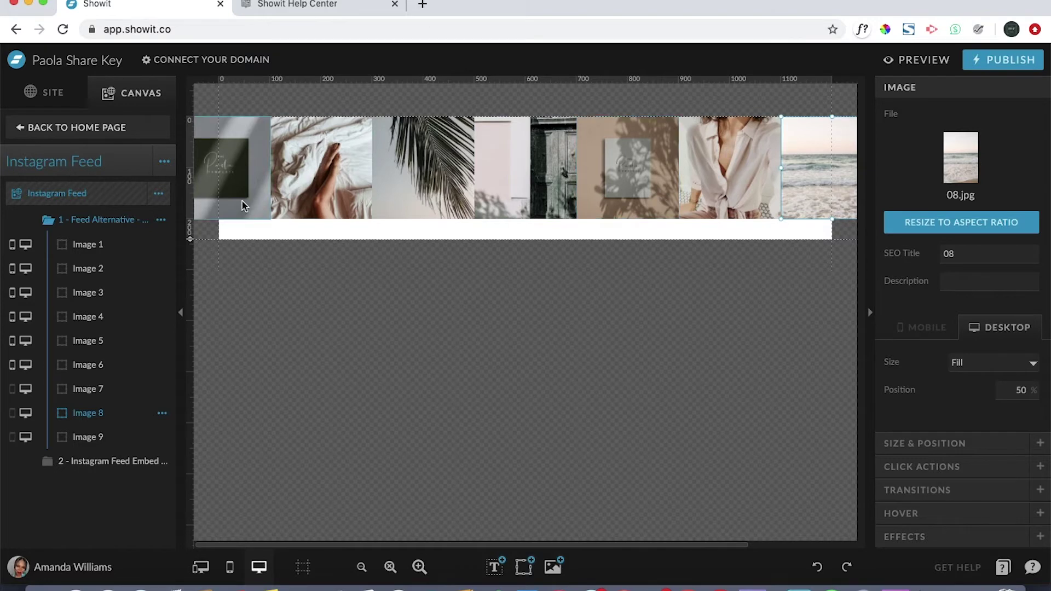
# Step: Check the files of Images 1, 2 and 3 in the image library without changing them
pyautogui.click(95, 255)
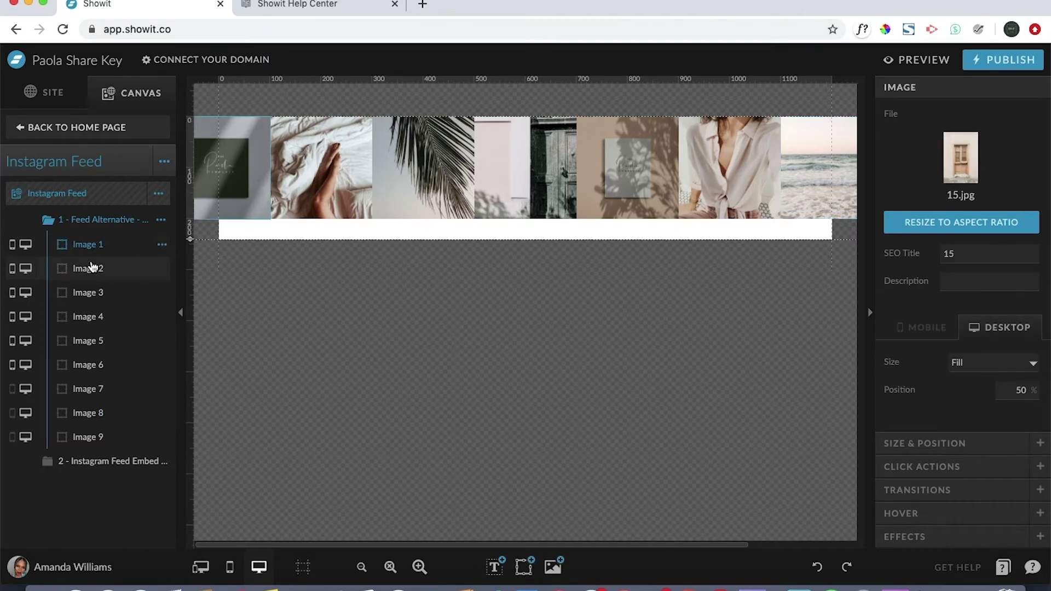
pyautogui.click(92, 268)
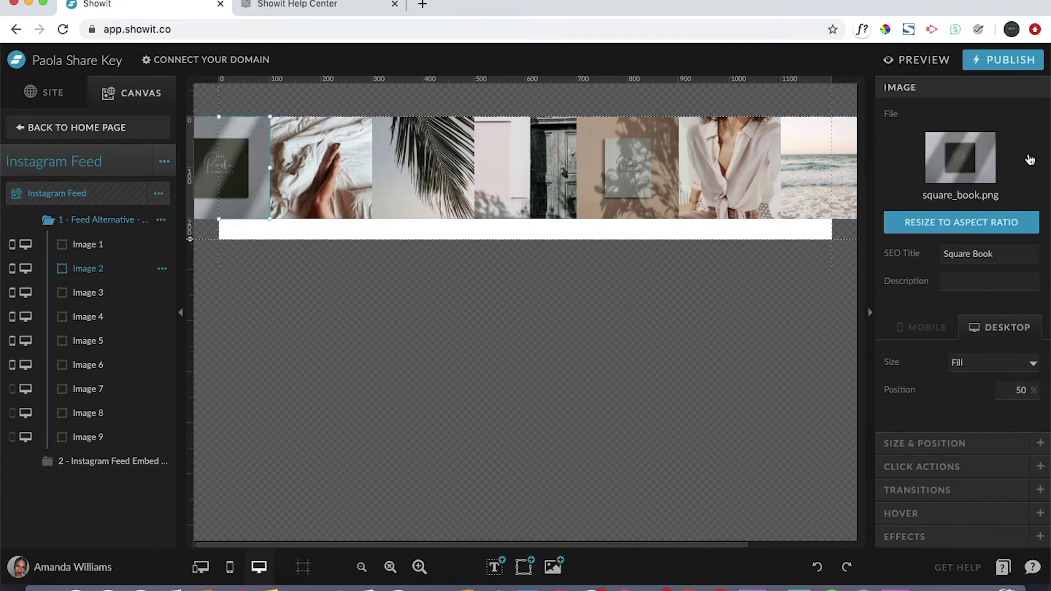
pyautogui.click(967, 151)
pyautogui.click(1006, 88)
pyautogui.click(82, 292)
pyautogui.click(966, 171)
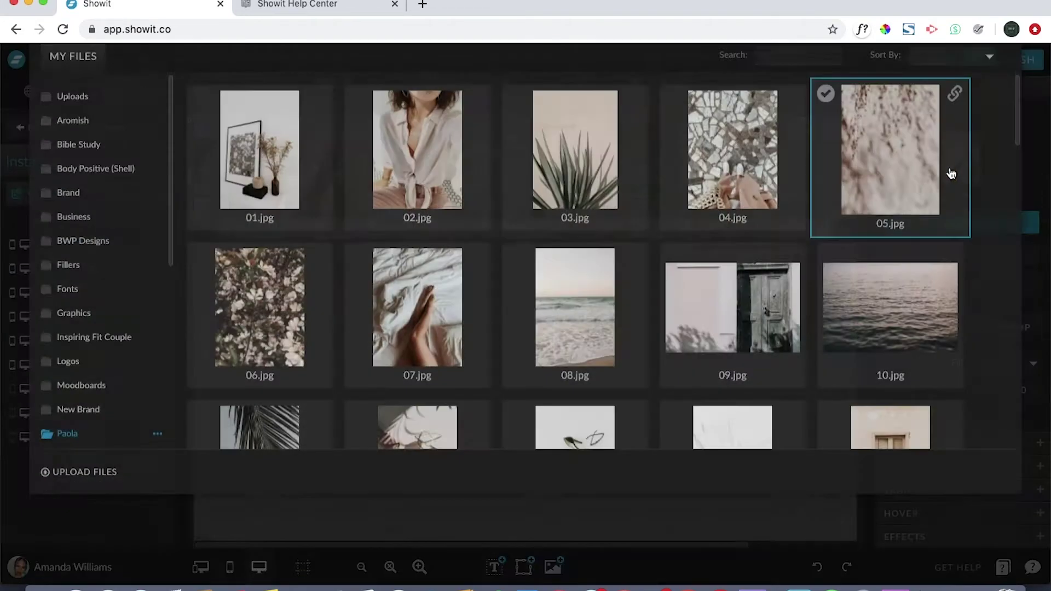
pyautogui.click(1006, 87)
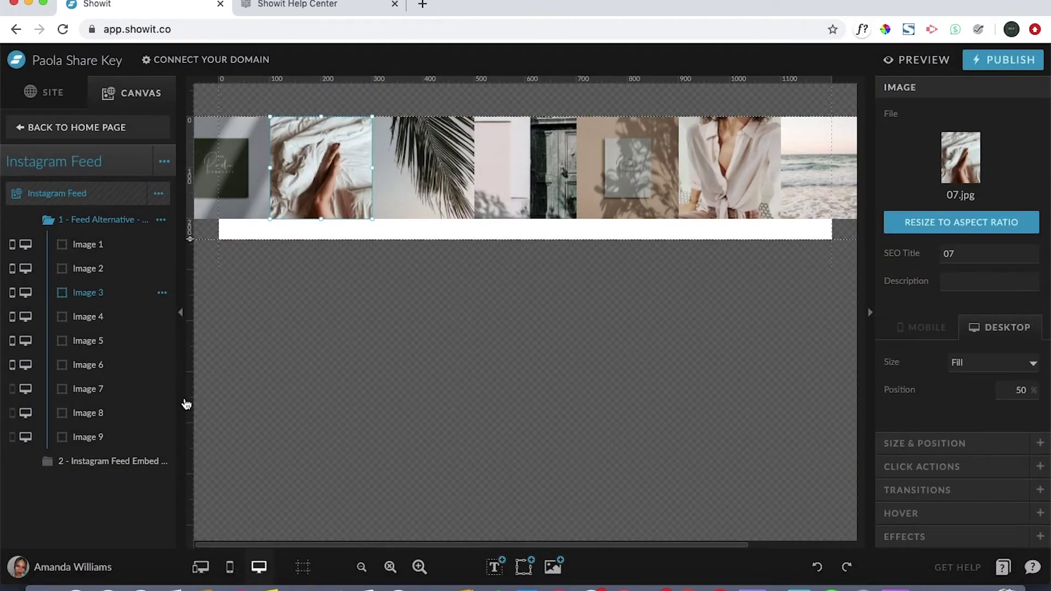
# Step: Compare Images 8, 9 and 1, then view Image 9's file in the library unchanged
pyautogui.click(91, 417)
pyautogui.click(97, 441)
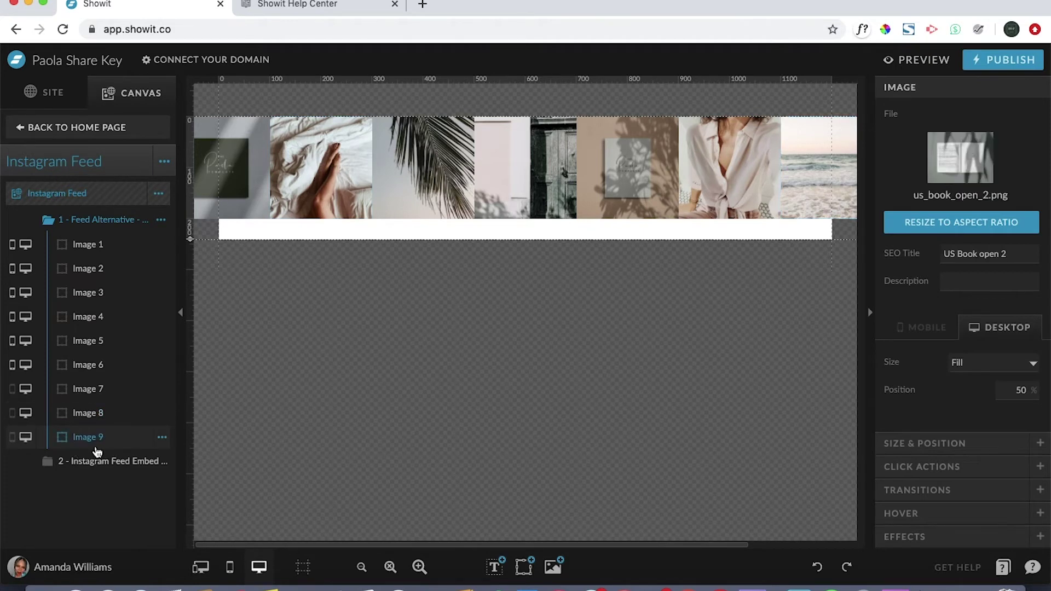
pyautogui.click(82, 244)
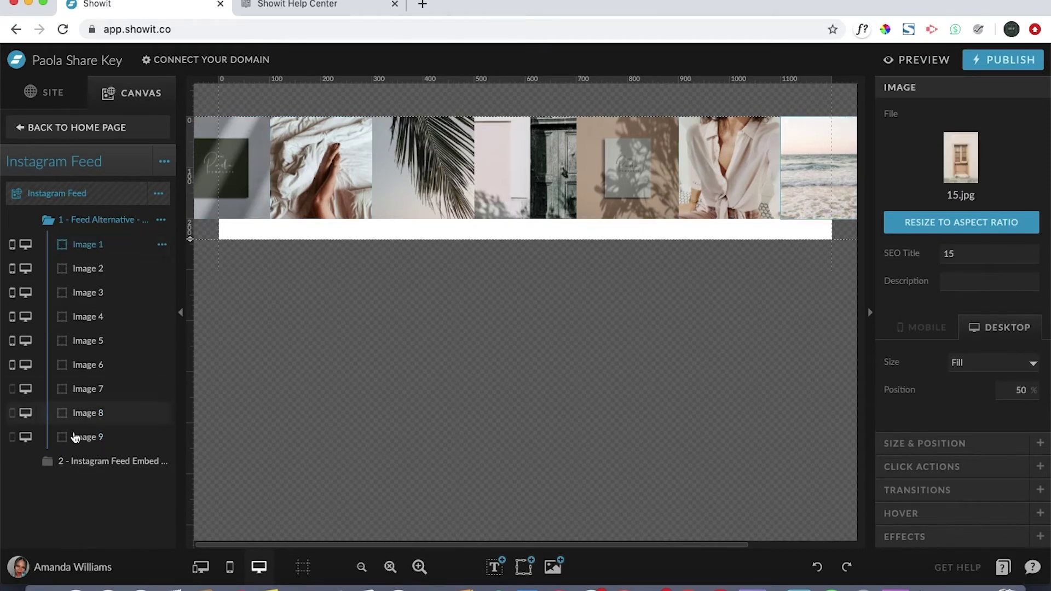
pyautogui.click(77, 439)
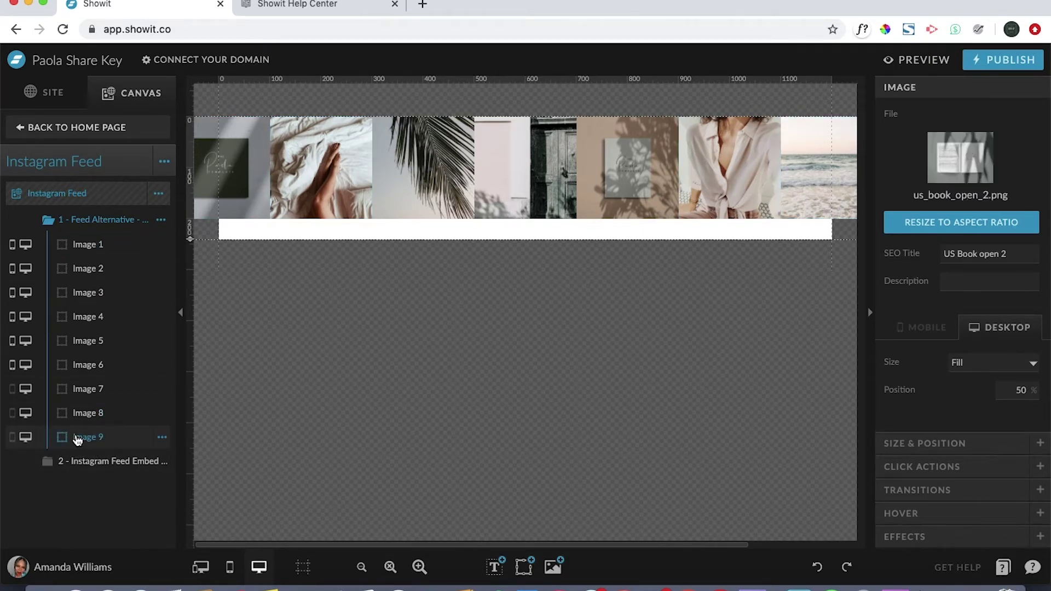
pyautogui.click(86, 245)
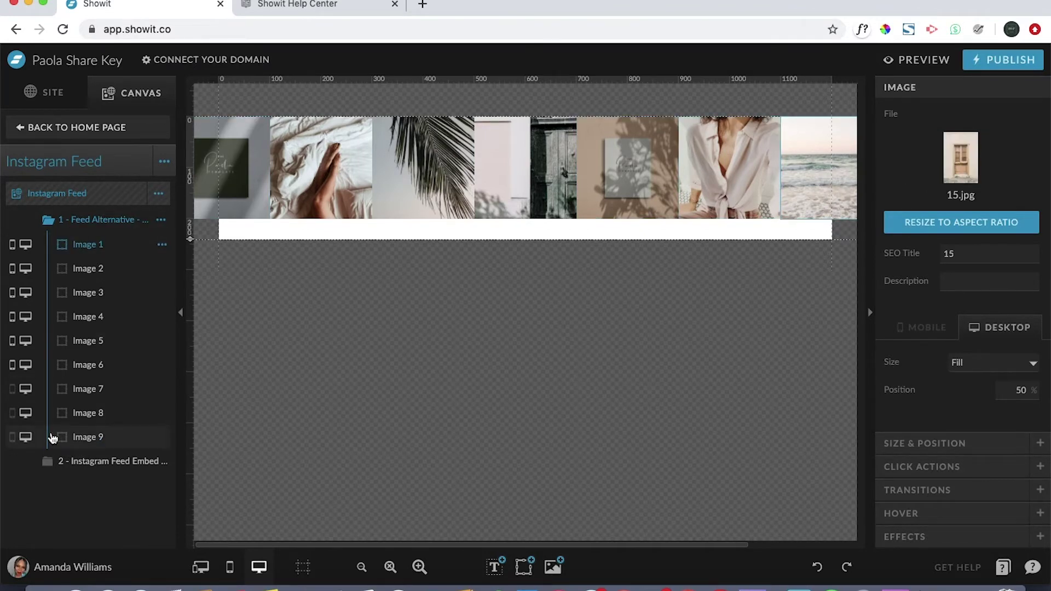
pyautogui.click(58, 443)
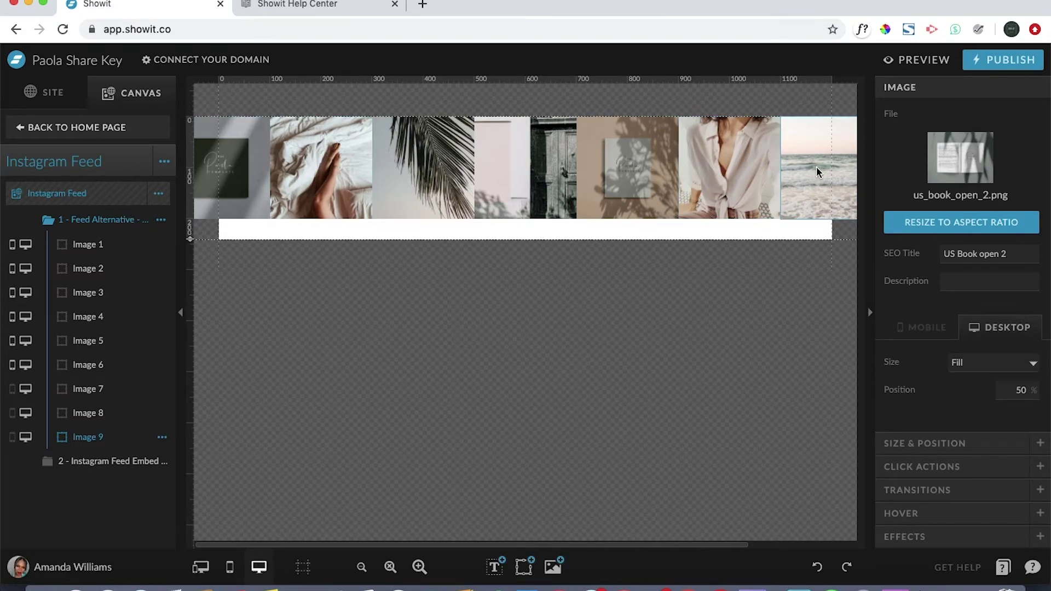
pyautogui.click(969, 176)
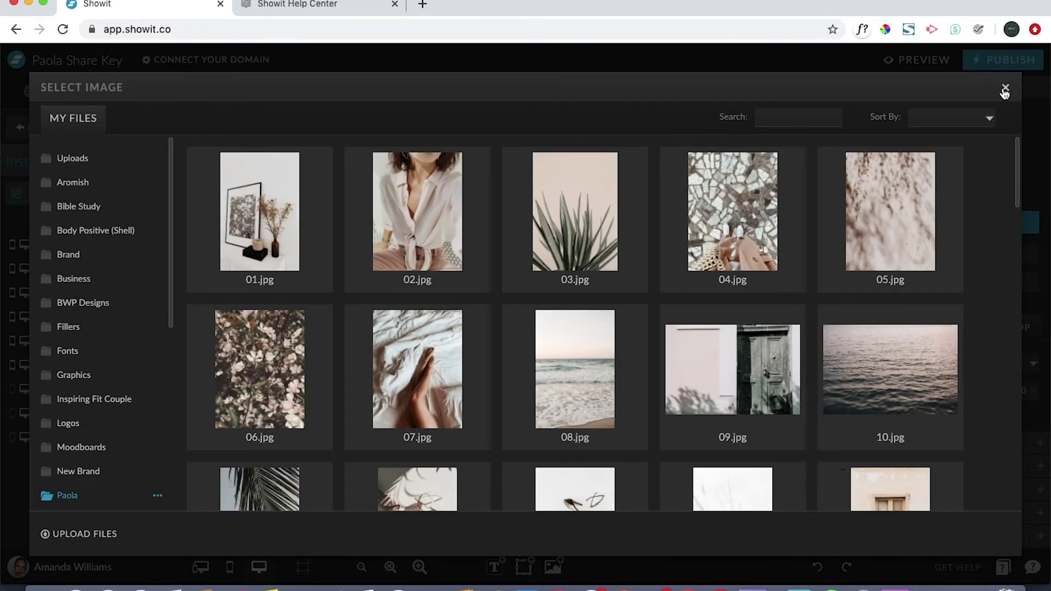
pyautogui.click(1004, 89)
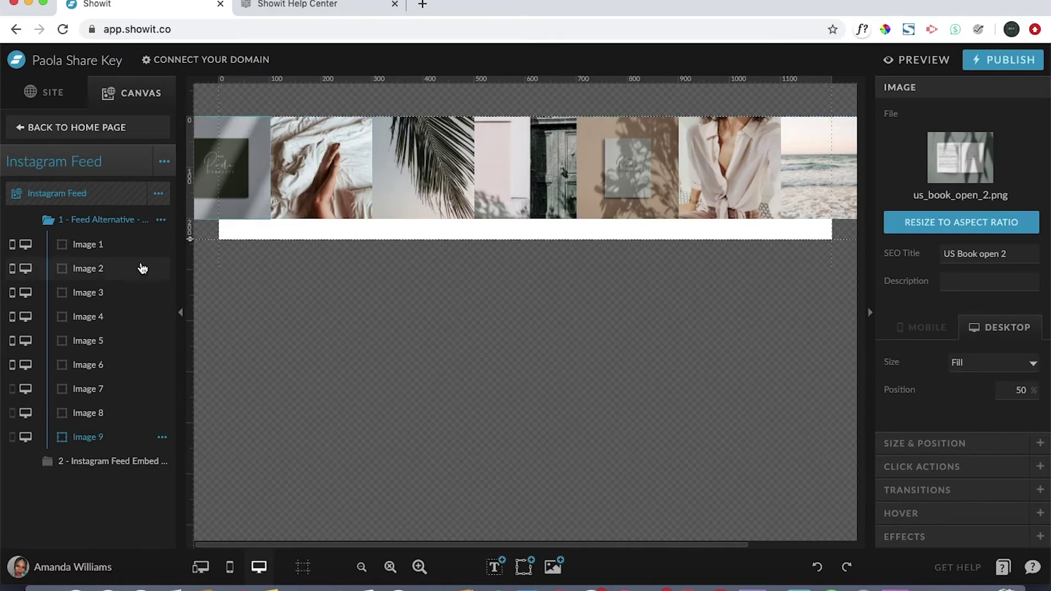
# Step: Collapse the Feed Alternative folder and expand the Instagram Feed Embed folder to reveal the iframe
pyautogui.click(161, 222)
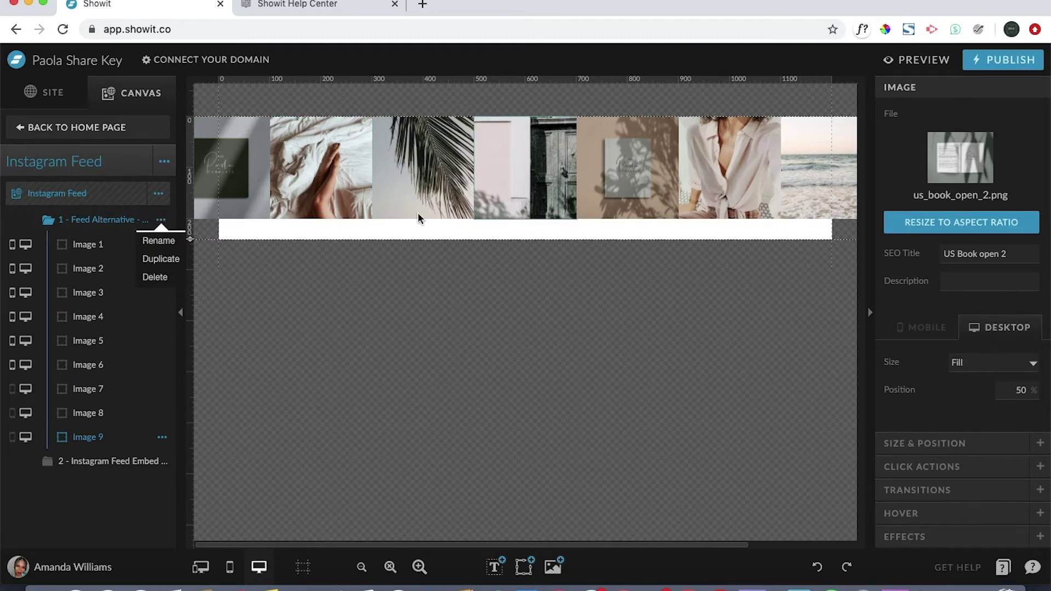
pyautogui.click(159, 195)
pyautogui.click(159, 195)
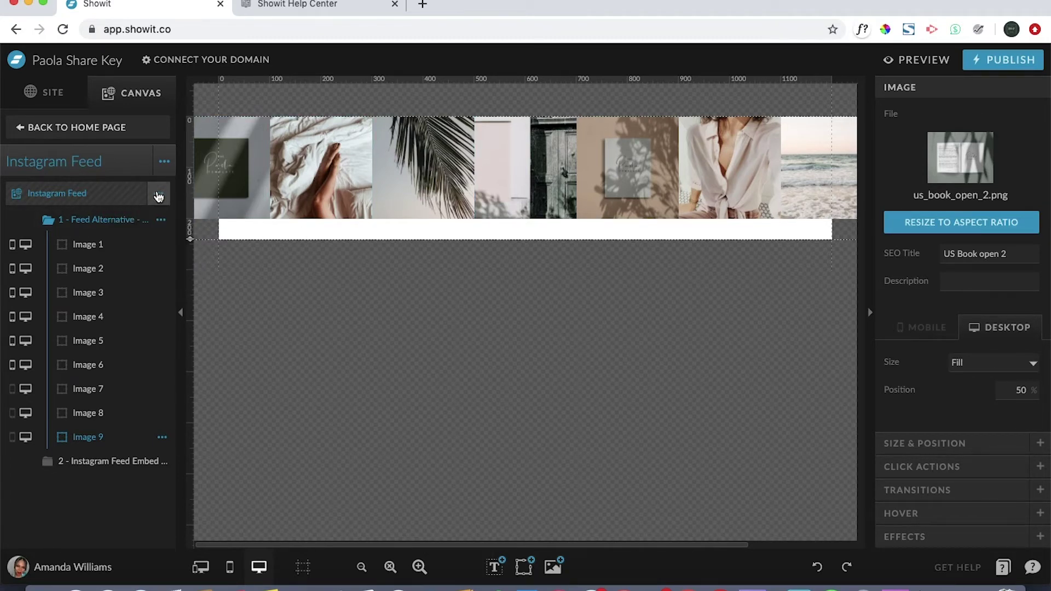
pyautogui.click(161, 220)
pyautogui.click(46, 223)
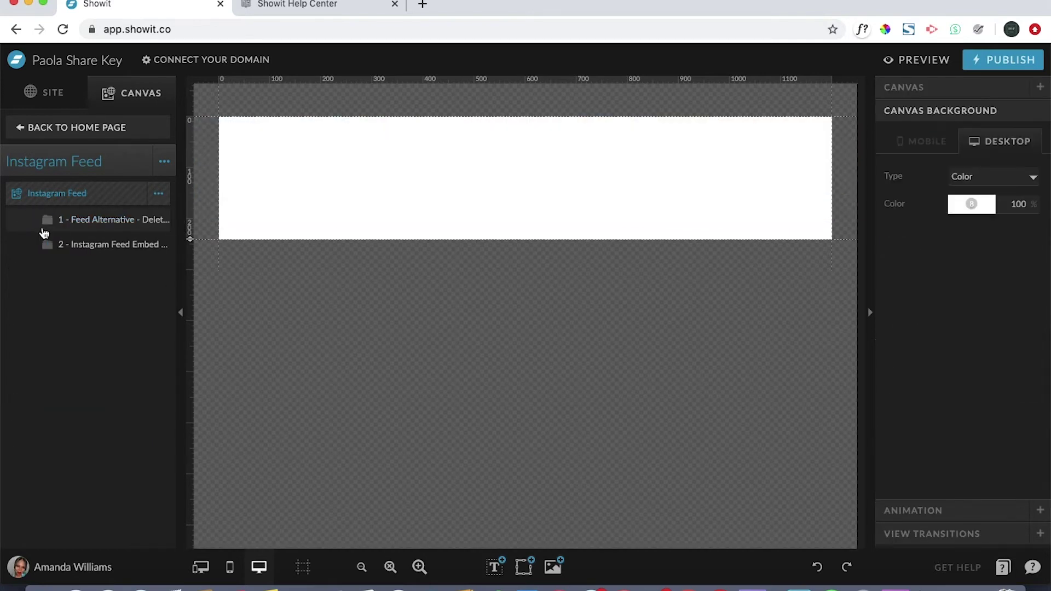
pyautogui.click(112, 247)
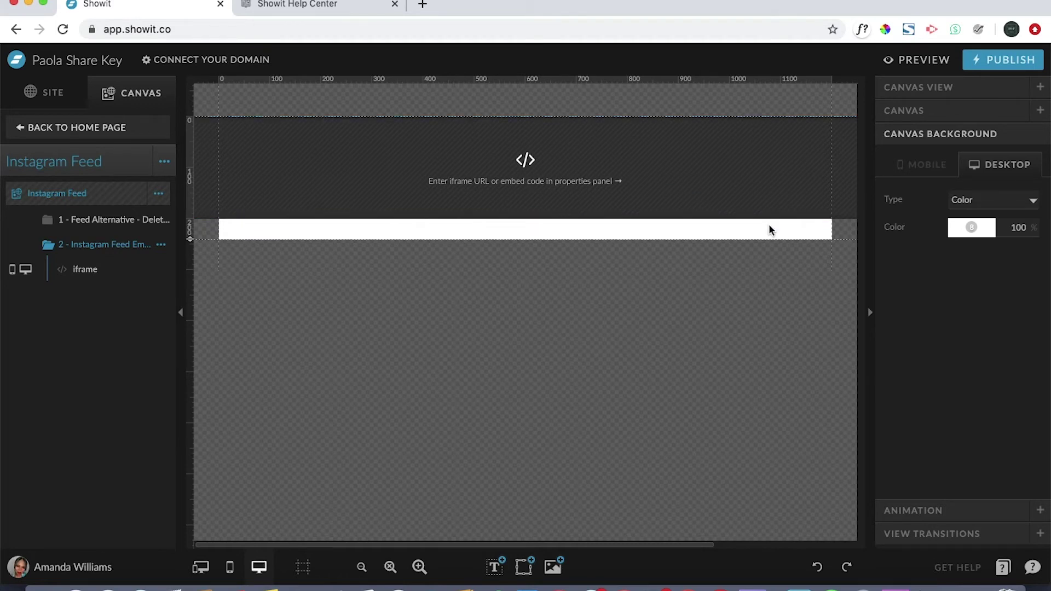
# Step: Open the iframe's Edit Code dialog and close it empty, without adding any code
pyautogui.doubleClick(606, 193)
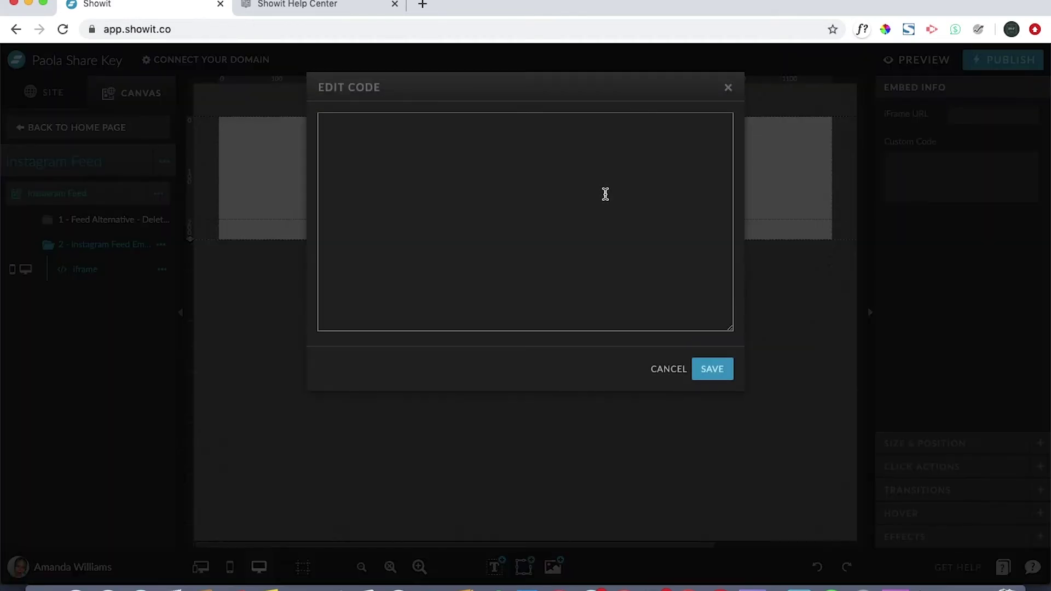
pyautogui.click(606, 194)
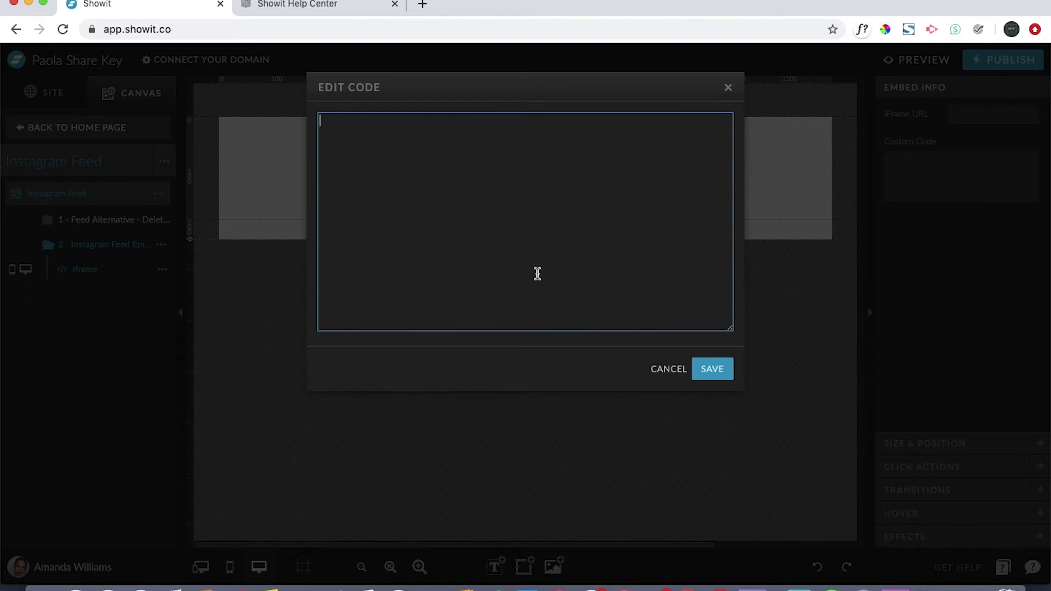
pyautogui.click(729, 88)
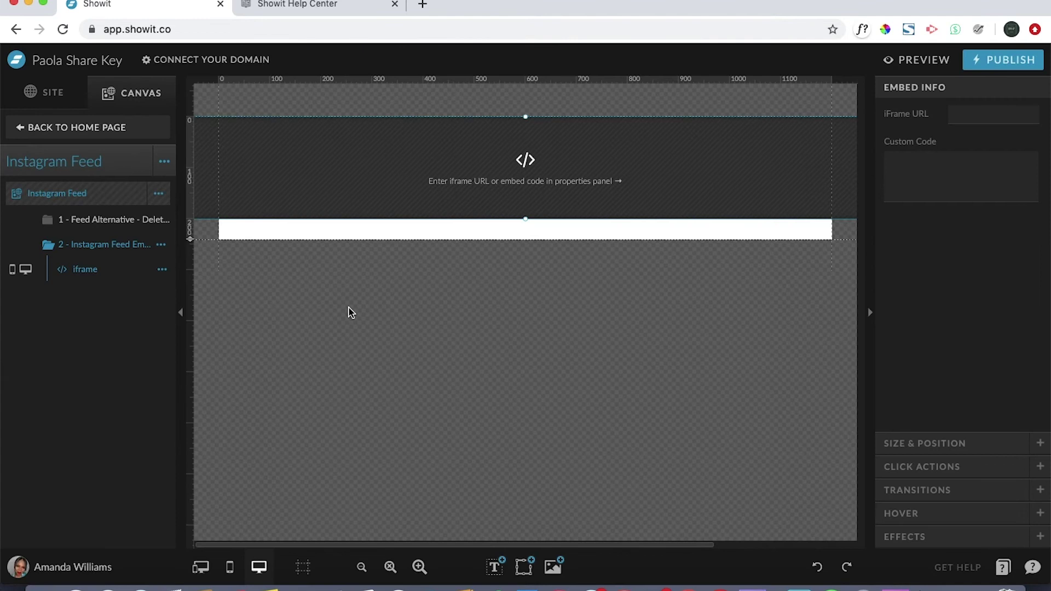
pyautogui.click(96, 224)
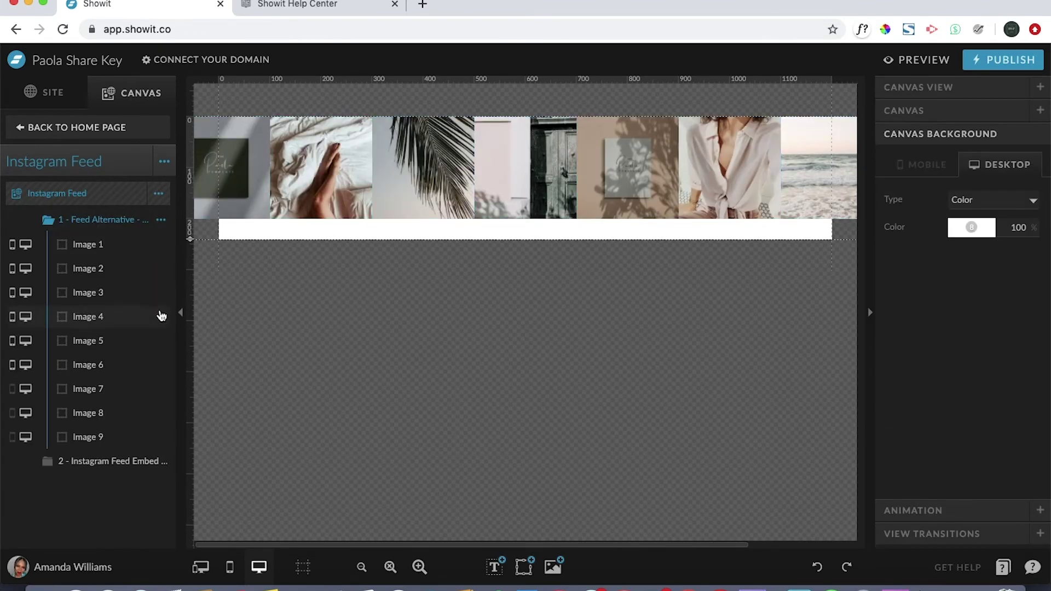
pyautogui.click(426, 193)
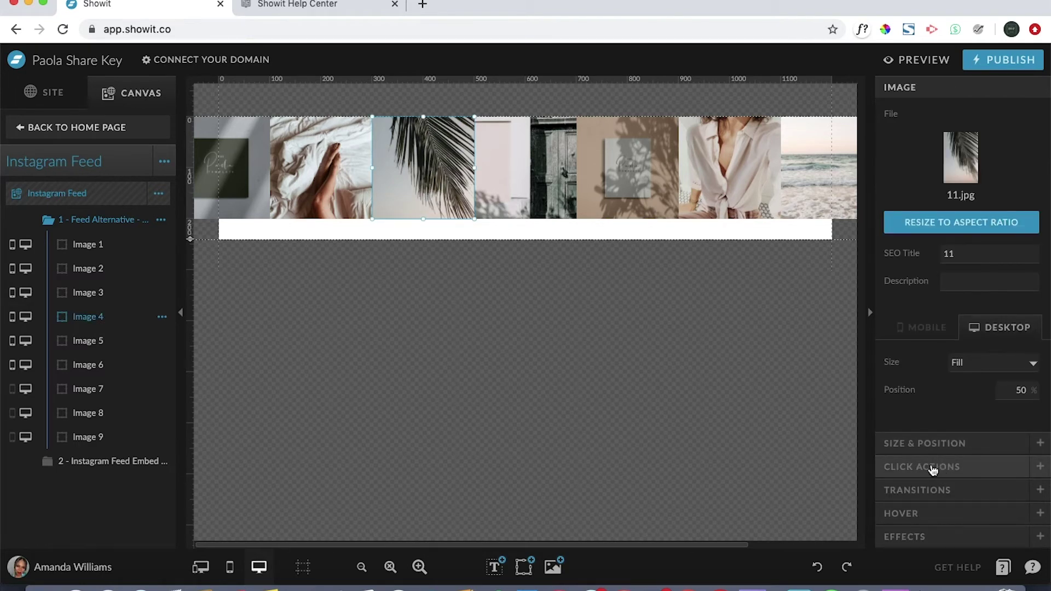
pyautogui.click(926, 444)
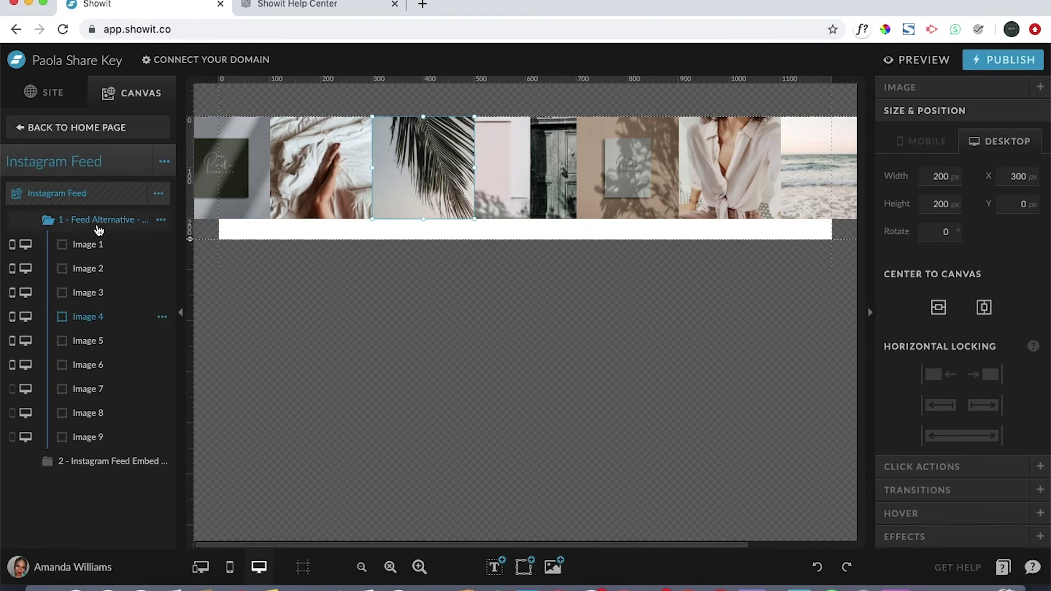
pyautogui.click(51, 226)
pyautogui.click(79, 245)
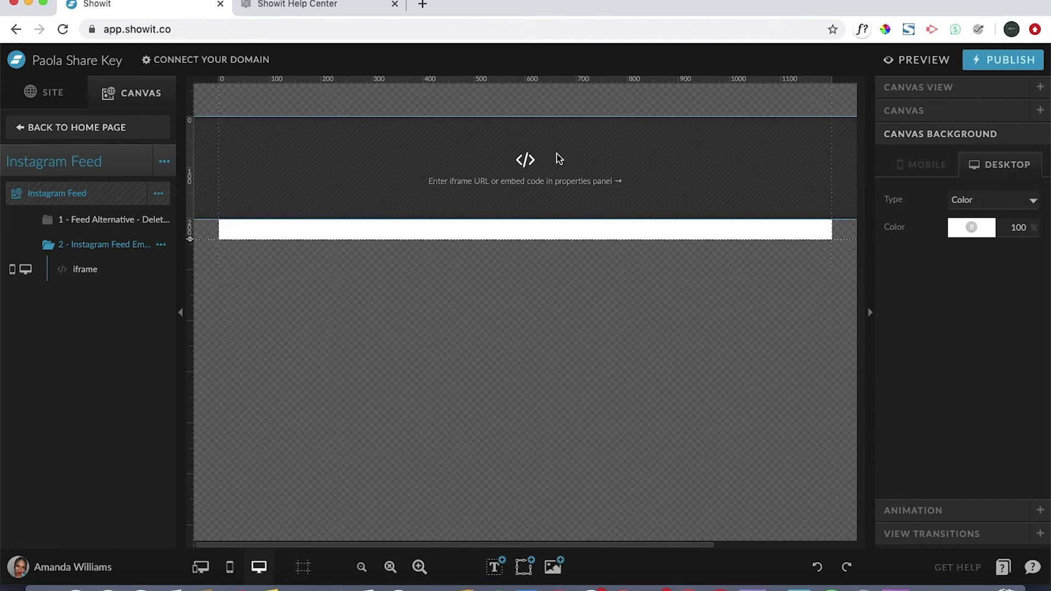
pyautogui.click(98, 221)
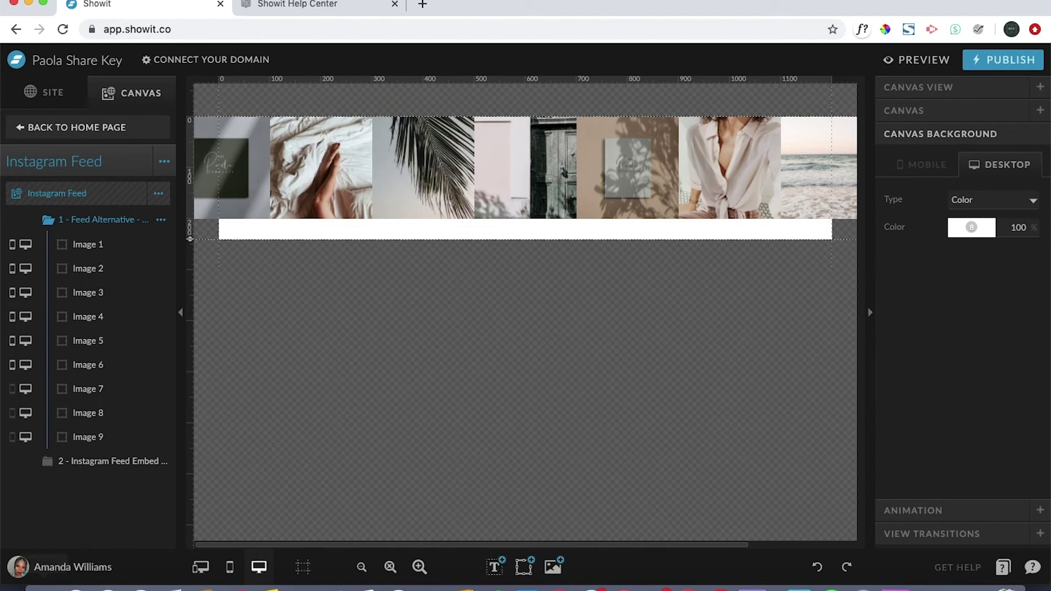
pyautogui.click(120, 465)
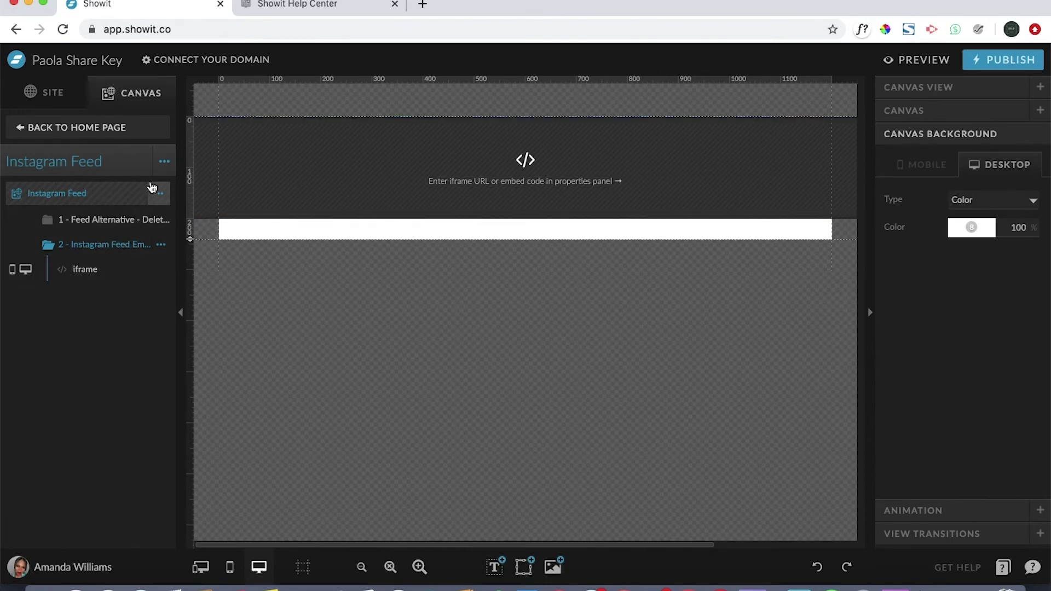
# Step: Add a blank canvas at the bottom of the Home page and select the New Canvas
pyautogui.click(63, 125)
pyautogui.scroll(-15, 564, 340)
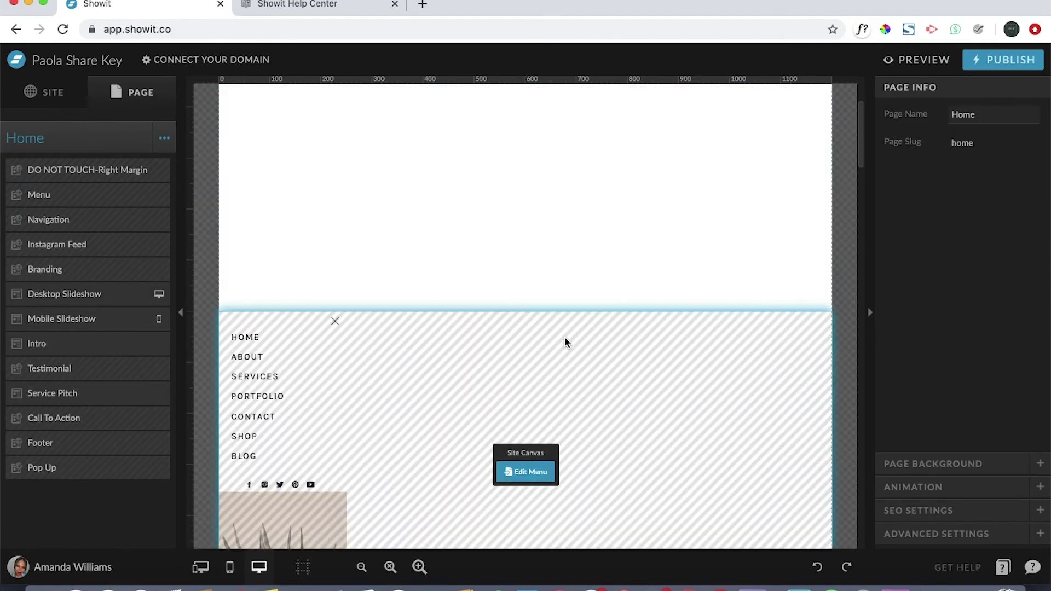
pyautogui.scroll(-5, 564, 340)
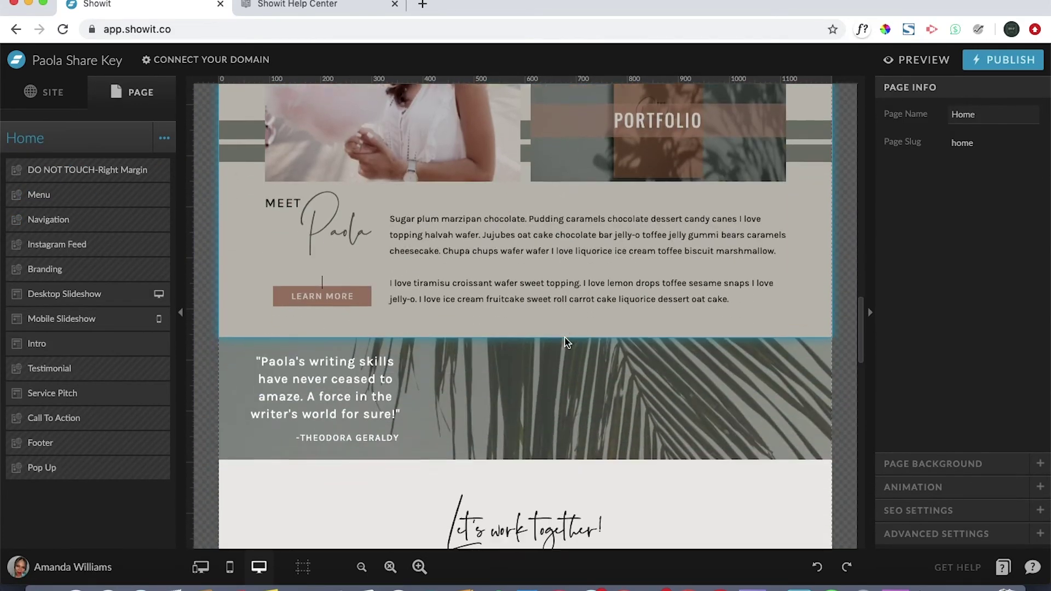
pyautogui.click(167, 144)
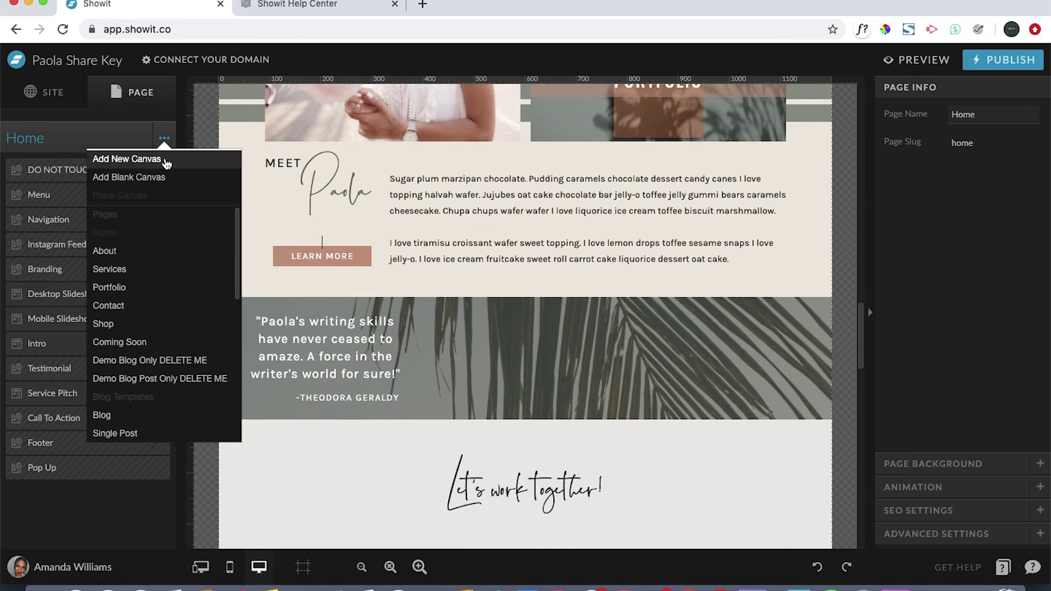
pyautogui.click(158, 178)
pyautogui.click(138, 498)
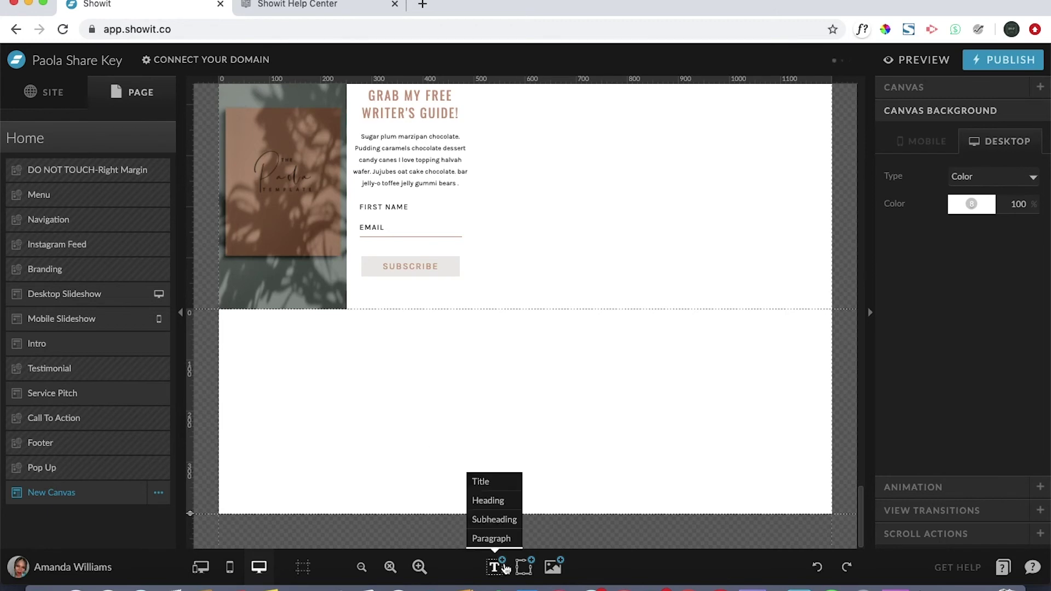
# Step: Add an Embed Code block to the New Canvas and resize it to about 707 × 196 px
pyautogui.moveTo(524, 568)
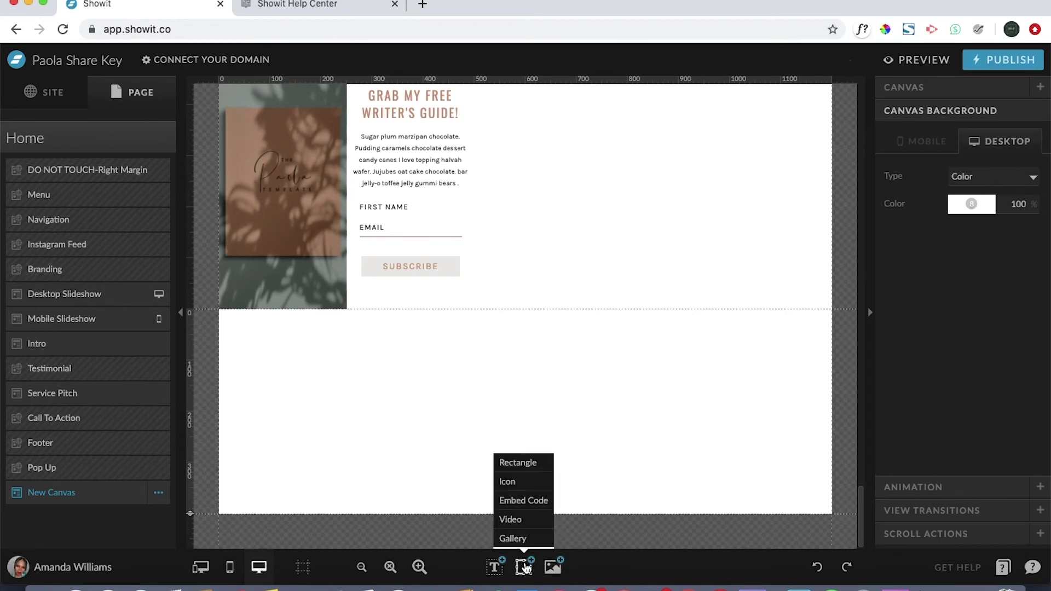
pyautogui.click(523, 501)
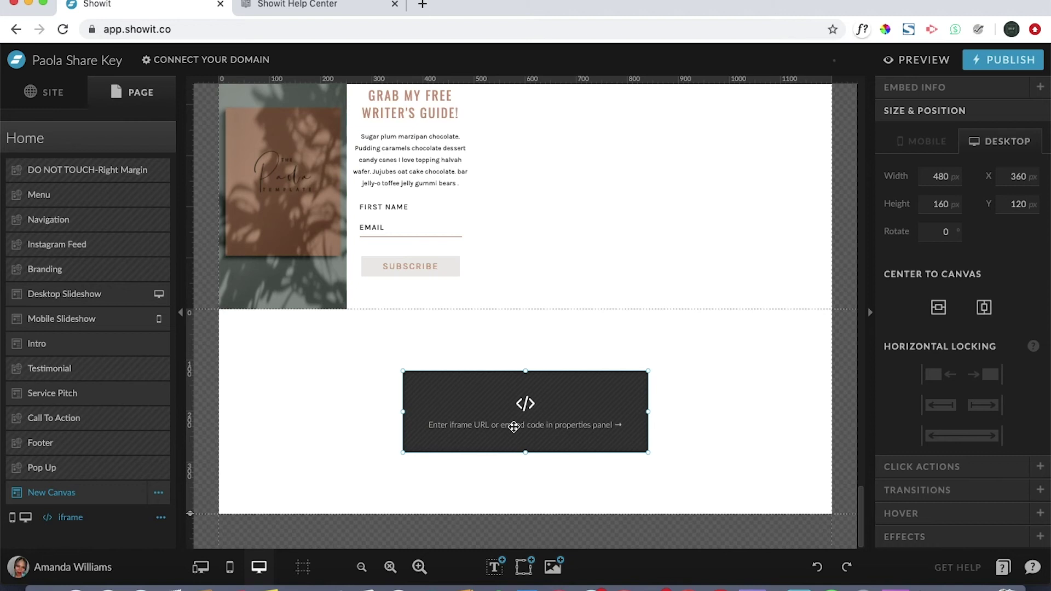
pyautogui.moveTo(405, 411); pyautogui.dragTo(352, 412)
pyautogui.moveTo(649, 411); pyautogui.dragTo(713, 412)
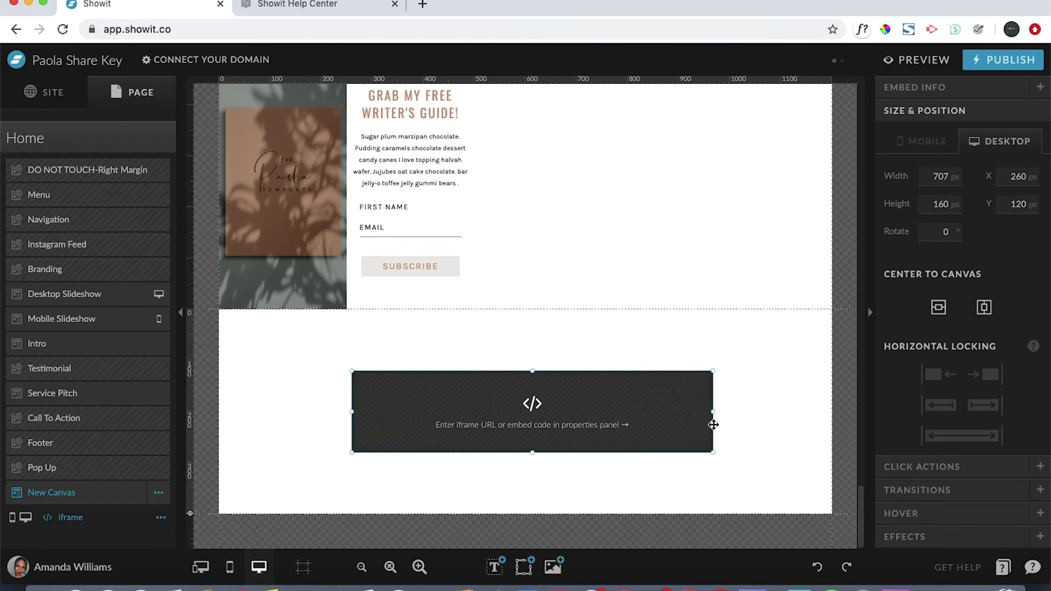
pyautogui.moveTo(532, 453)
pyautogui.mouseDown()
pyautogui.moveTo(533, 495)
pyautogui.moveTo(533, 457)
pyautogui.moveTo(532, 470)
pyautogui.mouseUp()
# Step: Save the embed block with an empty code field, then delete it from the canvas
pyautogui.doubleClick(538, 441)
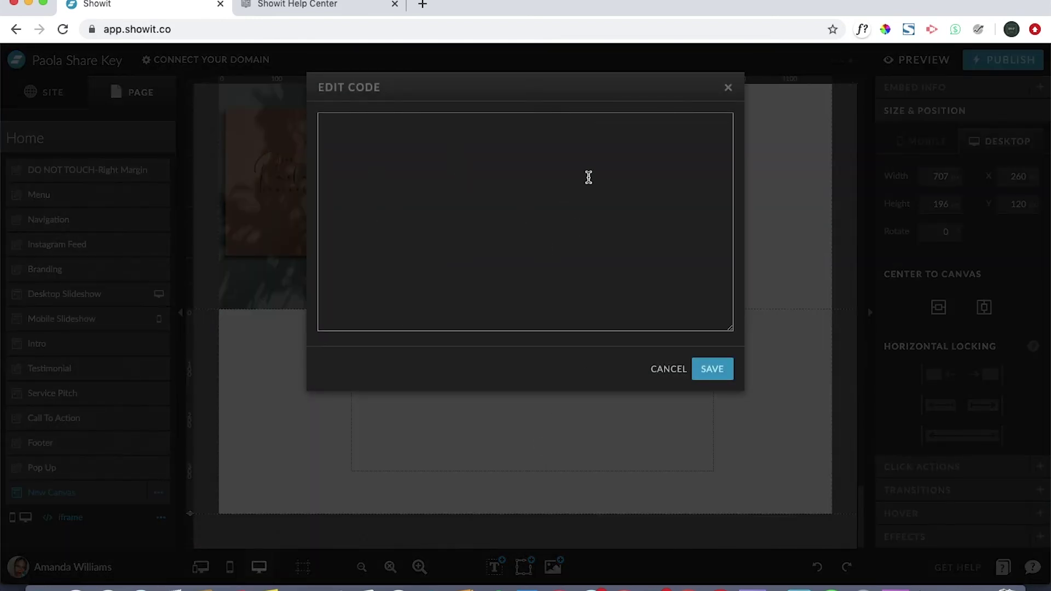
pyautogui.click(433, 251)
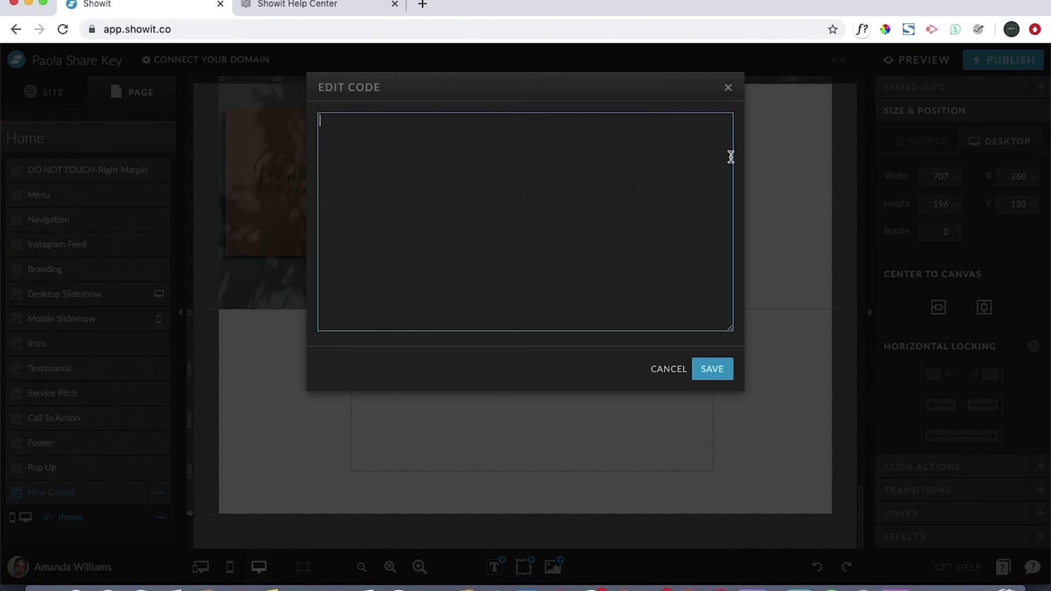
pyautogui.click(702, 374)
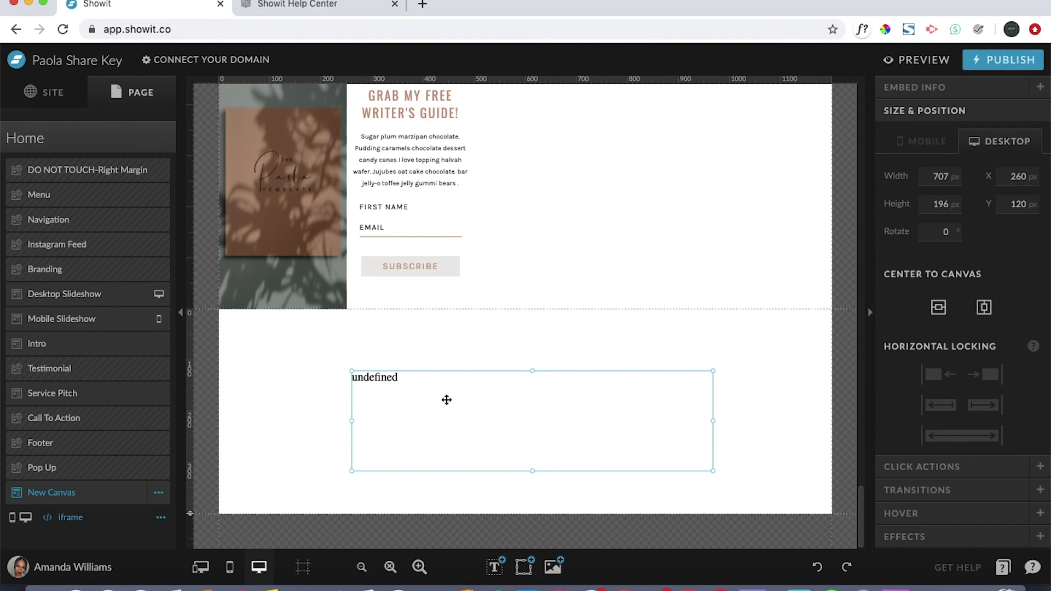
pyautogui.press('Delete')
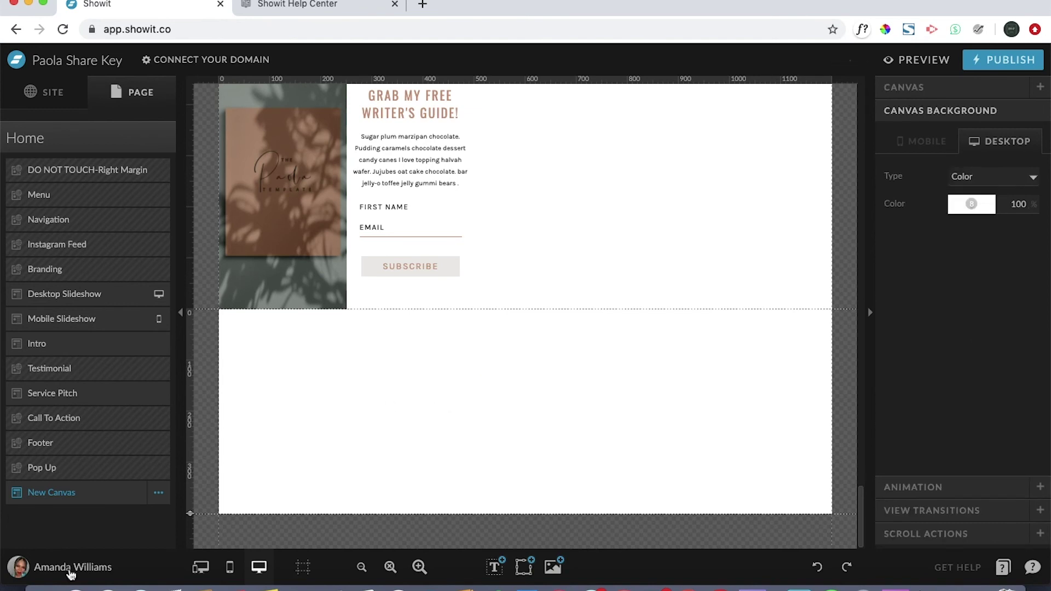
# Step: Delete the New Canvas from the Home page and scroll back up to the Instagram Feed canvas
pyautogui.click(158, 493)
pyautogui.moveTo(82, 493); pyautogui.dragTo(90, 289)
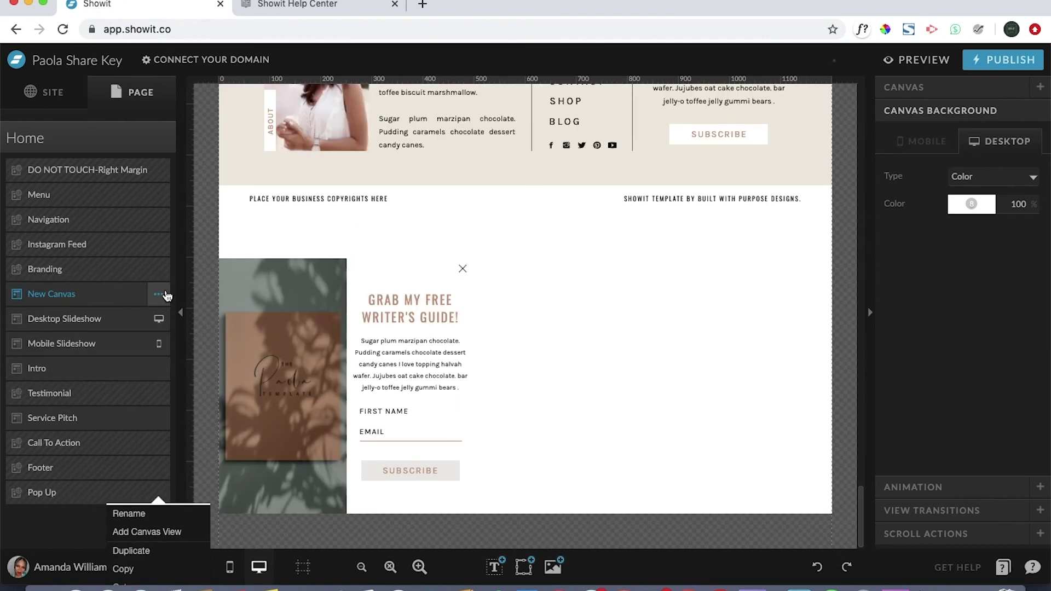
pyautogui.click(161, 295)
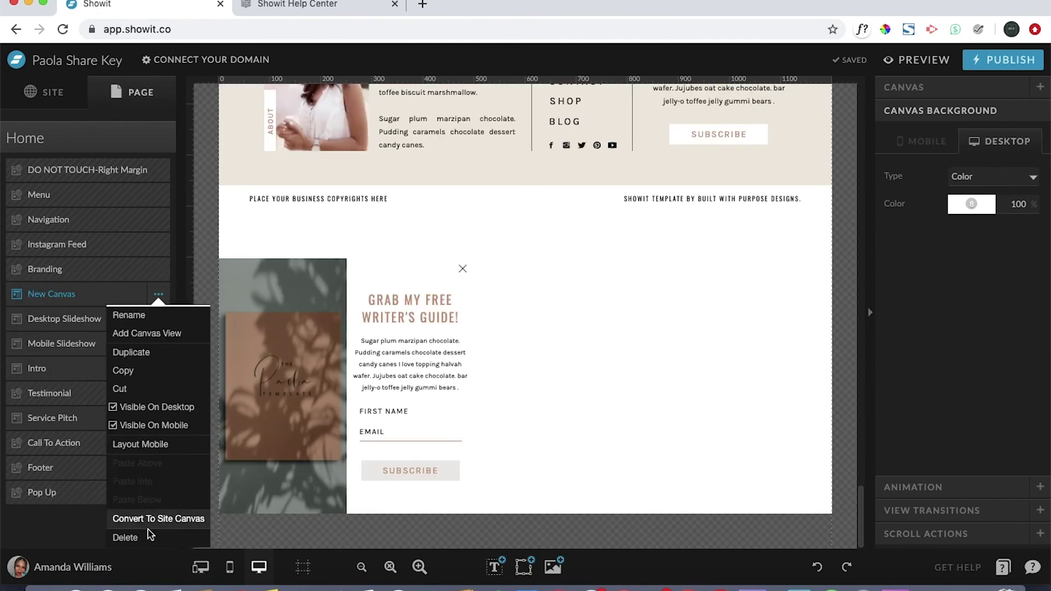
pyautogui.click(127, 538)
pyautogui.scroll(20, 464, 188)
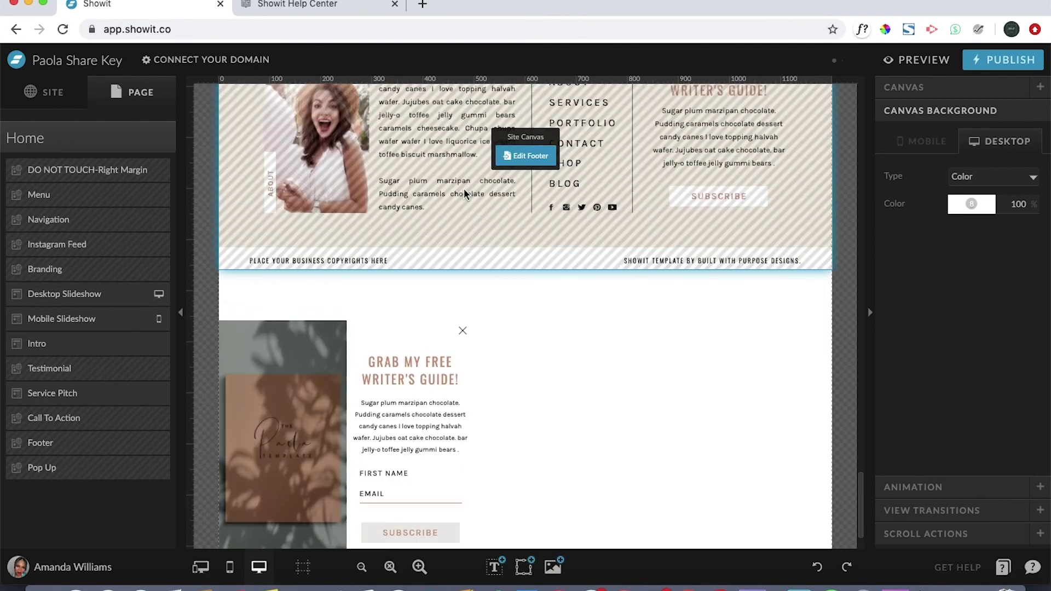
pyautogui.scroll(8, 465, 189)
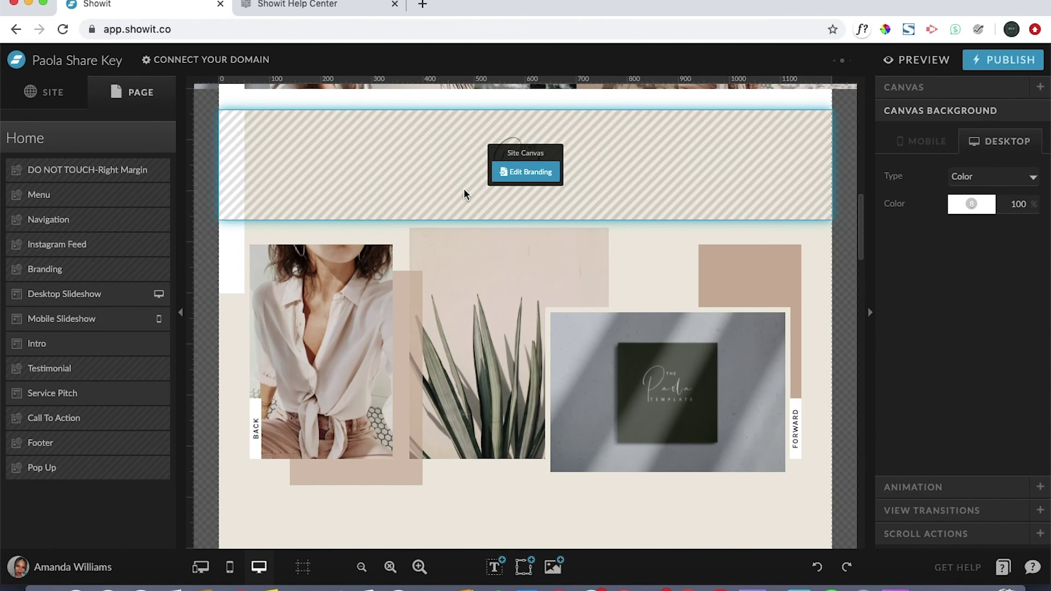
pyautogui.scroll(2, 465, 188)
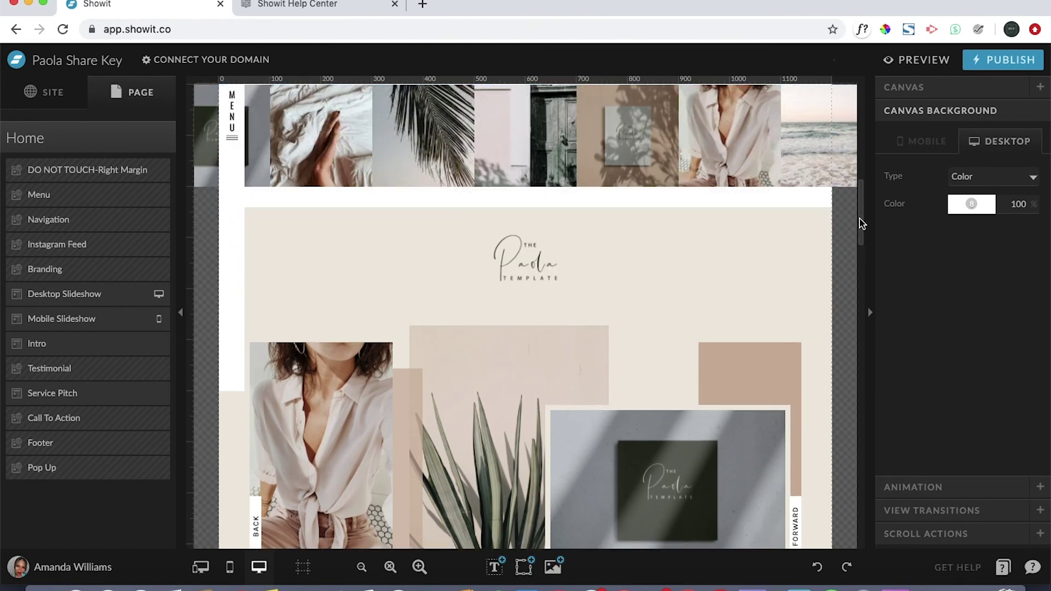